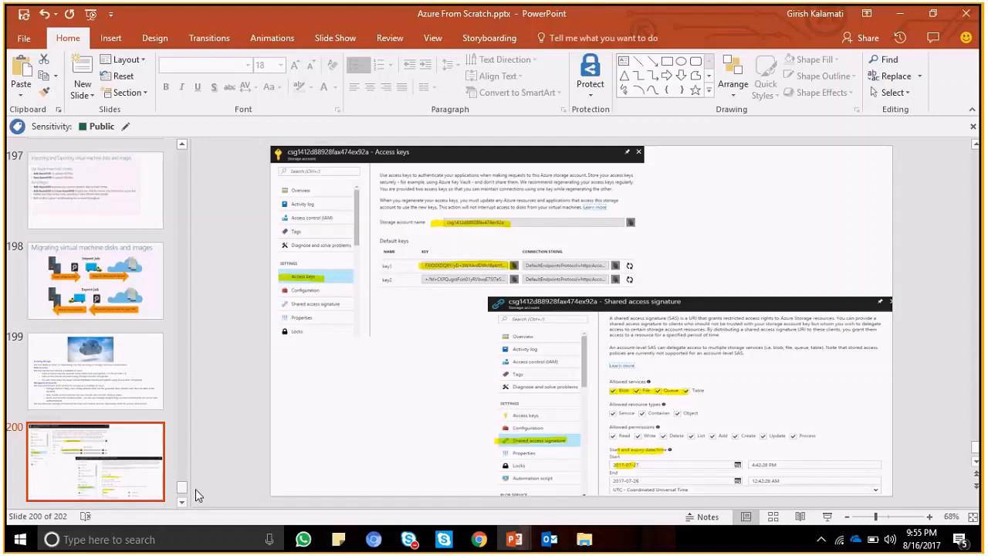
- Show slide 201, "Protecting storage", of the Azure From Scratch presentation
click(182, 502)
click(182, 503)
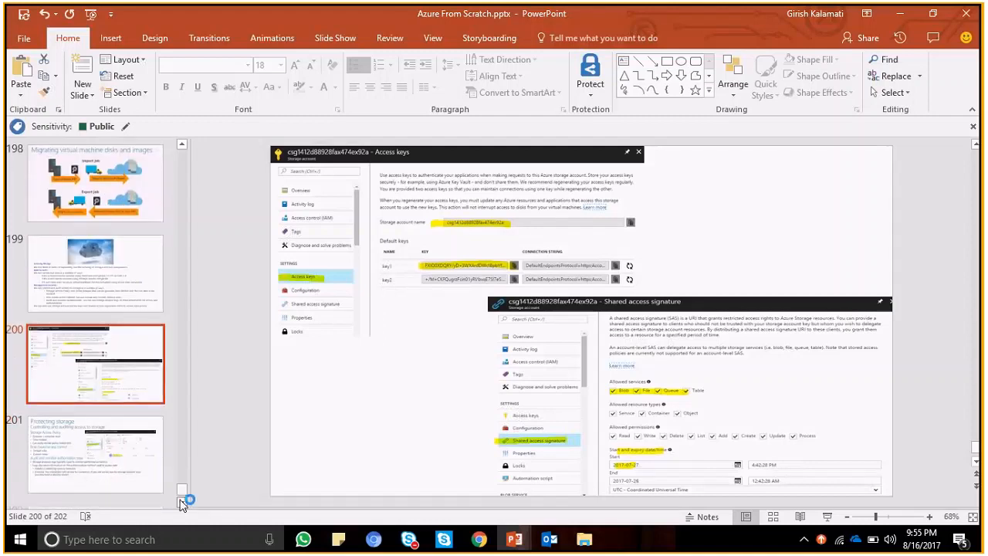
click(181, 502)
click(182, 503)
click(181, 503)
click(181, 502)
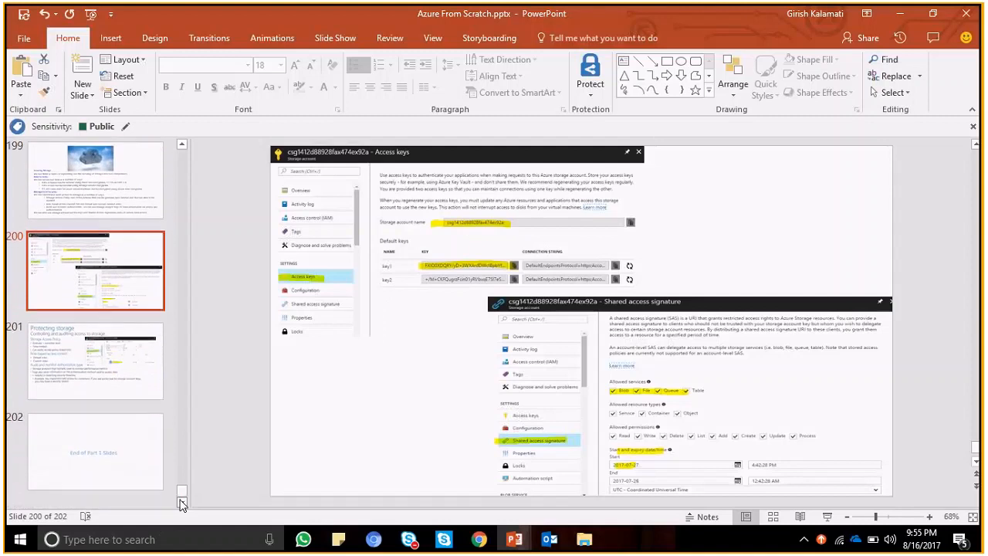
click(74, 358)
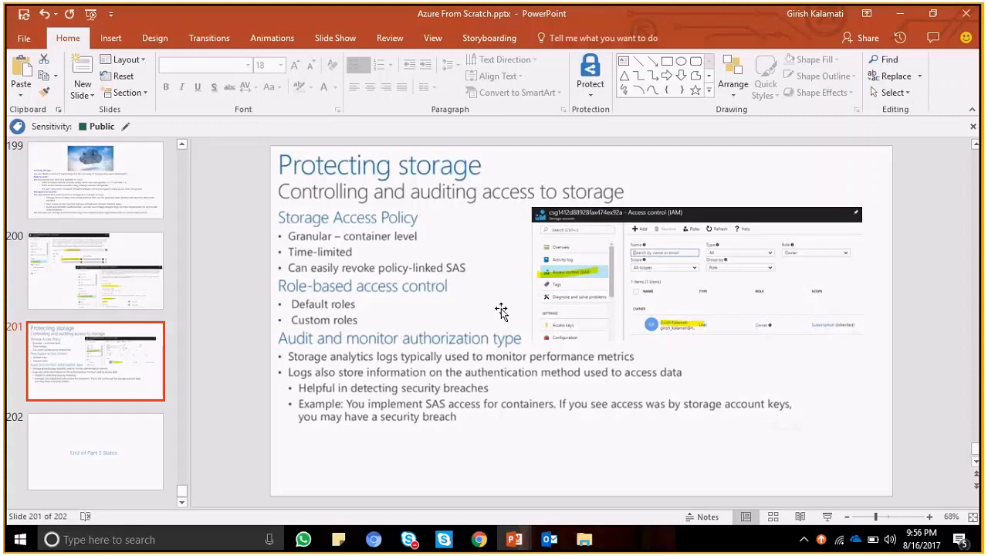
- Switch to the Azure portal in the browser and open Access control (IAM) for the myfunctionapppstg storage account
key(alt+Tab)
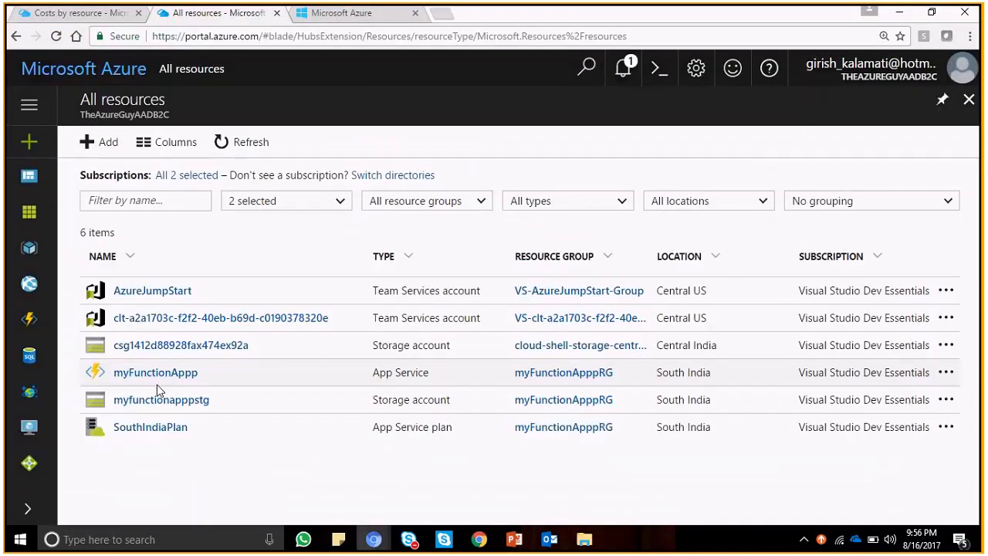
click(157, 392)
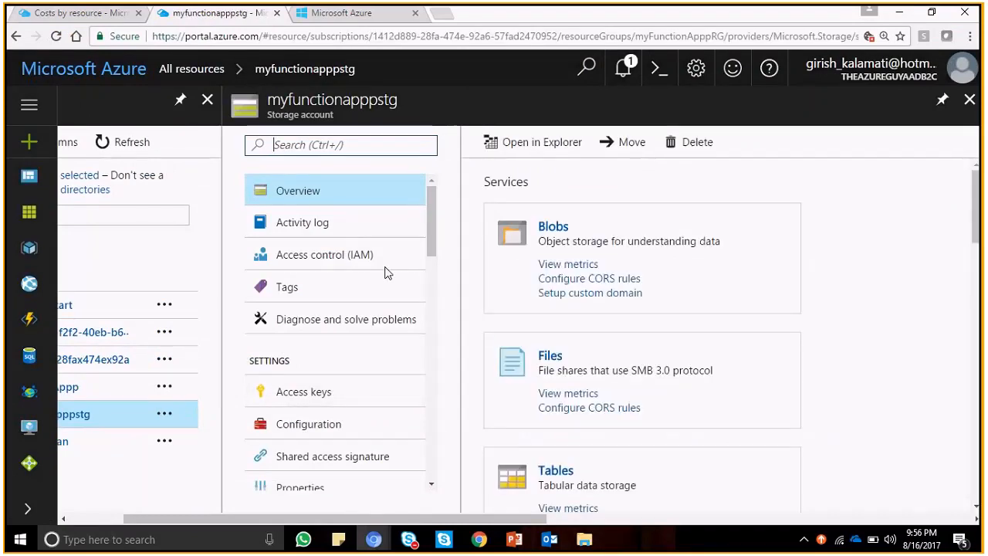
click(357, 257)
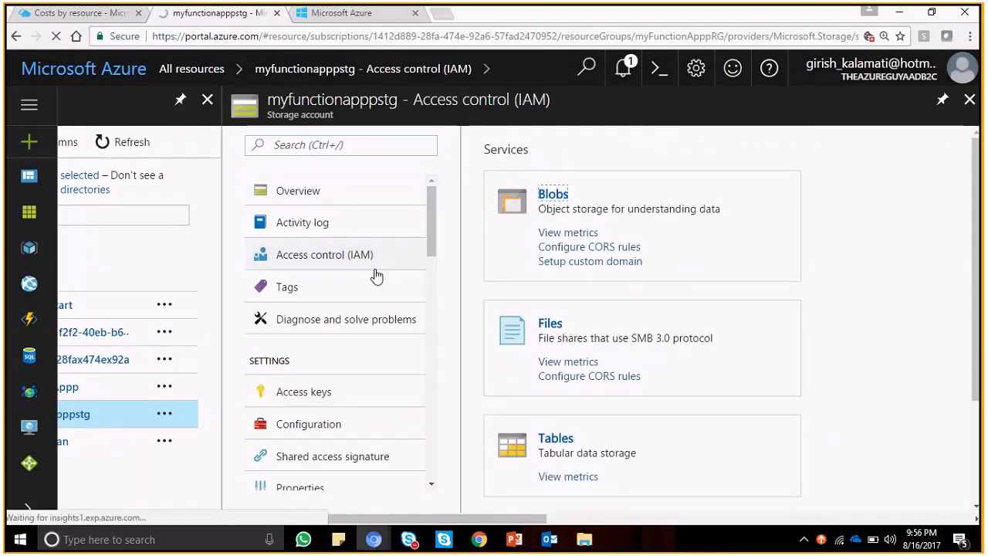
triple_click(340, 255)
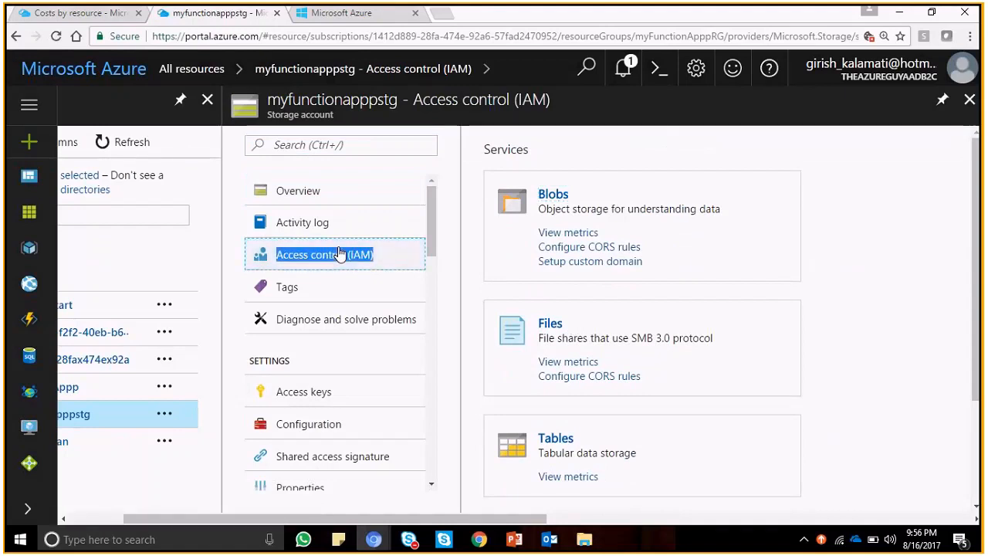
- Reload the portal page and reopen the storage account's Access control (IAM) page
click(56, 37)
click(98, 16)
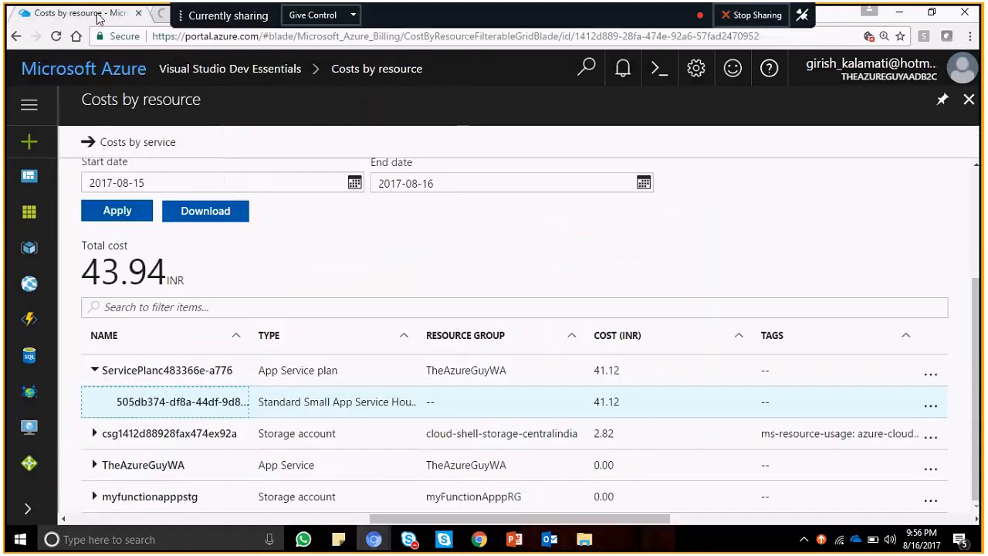
click(187, 16)
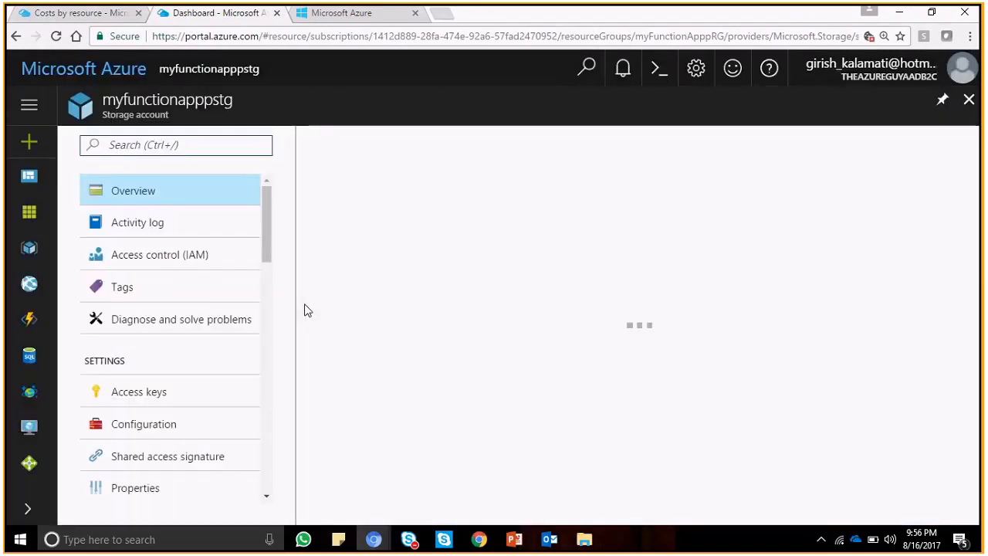
click(176, 263)
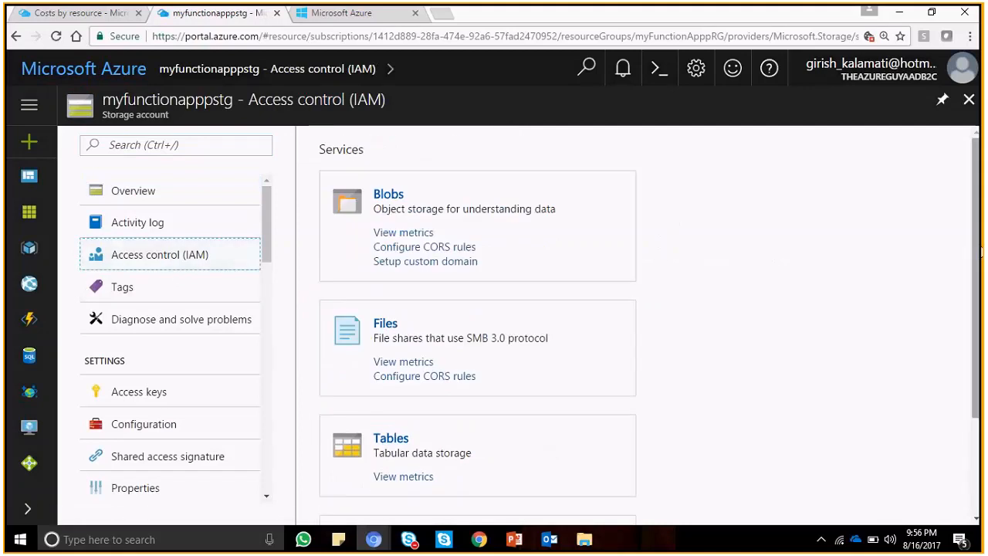
scroll(479, 308, down, 3)
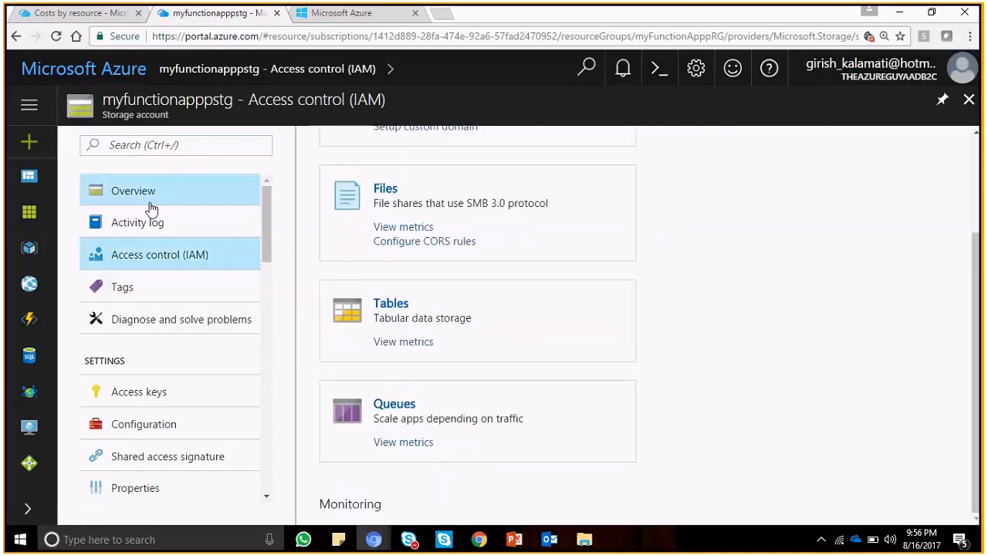
click(149, 203)
click(151, 223)
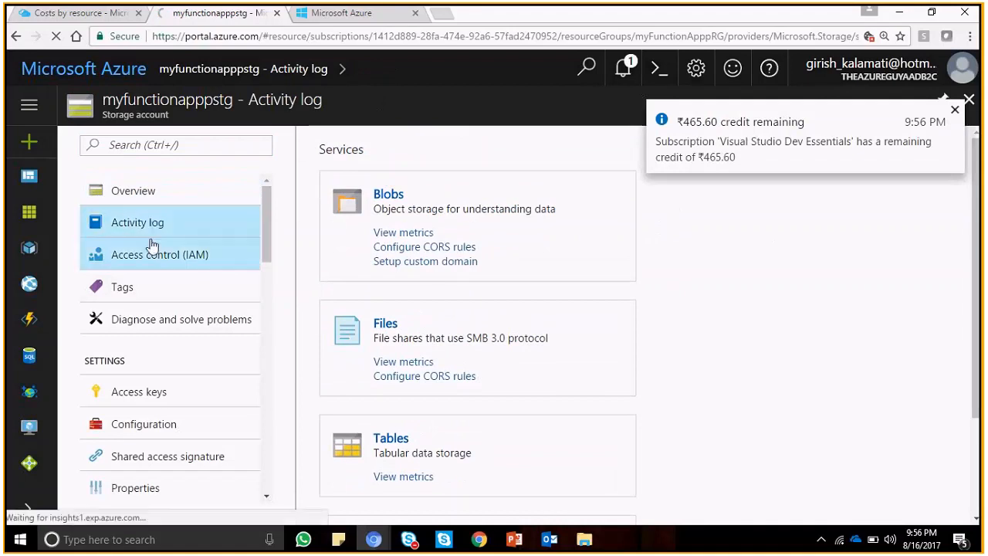
click(150, 246)
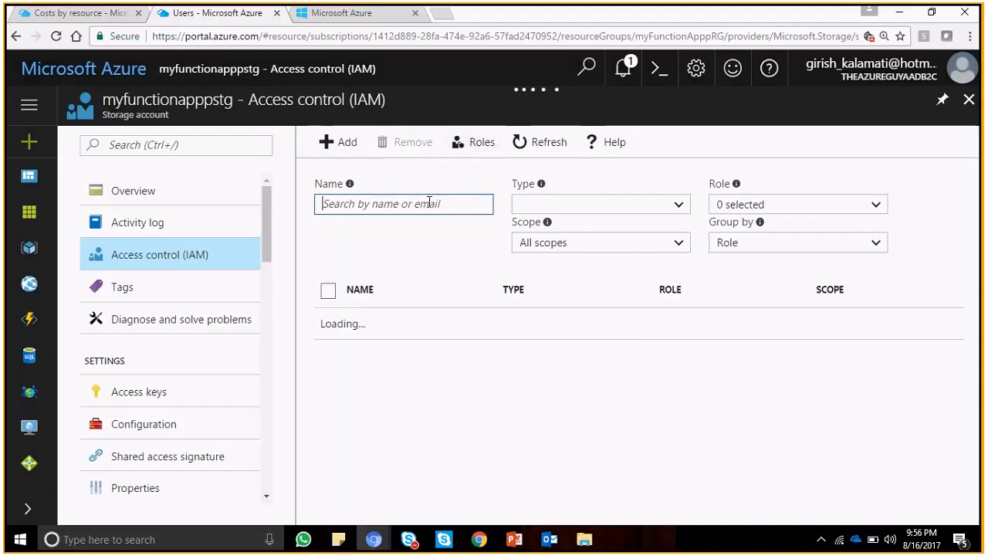
- Search the storage account's role assignments by a user's first name and view the Add permissions form
text(maddy)
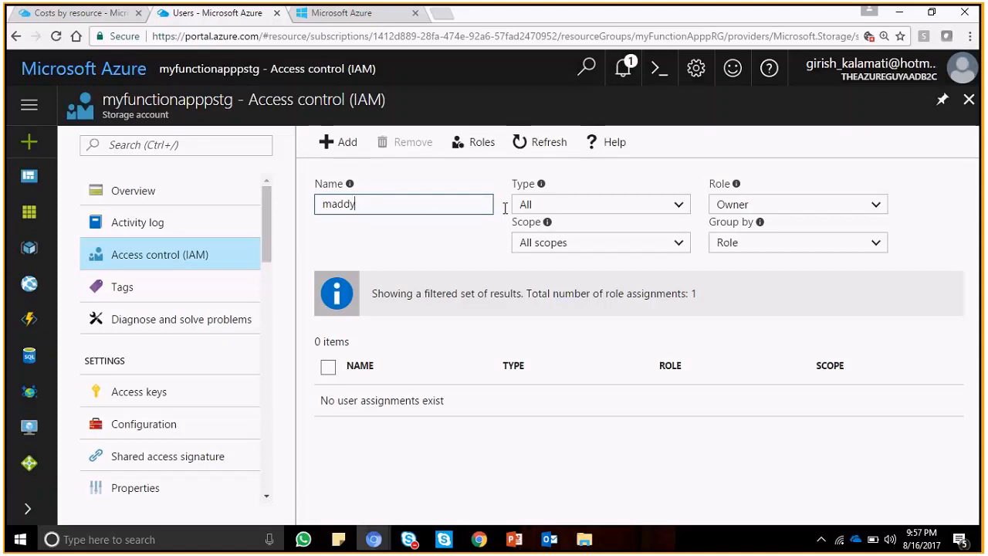
click(339, 141)
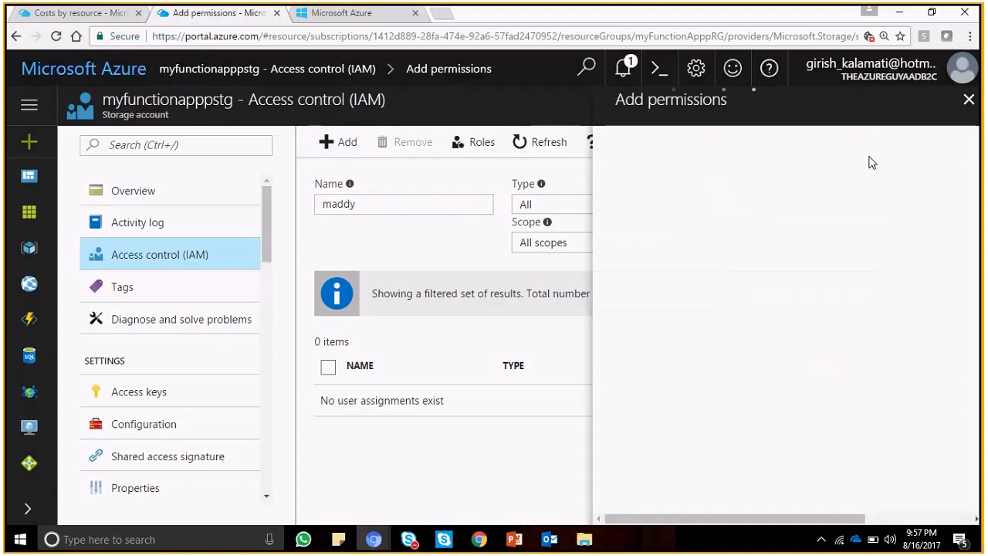
click(965, 101)
- Clear the name search in the storage account's role assignments
click(389, 210)
key(BackSpace)
key(BackSpace)
key(BackSpace)
key(BackSpace)
key(BackSpace)
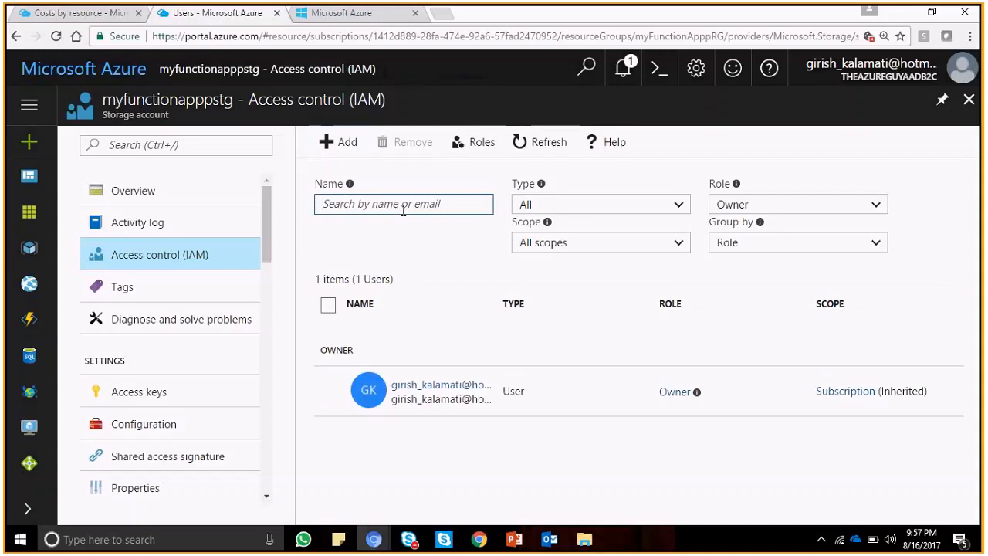
text(t)
key(BackSpace)
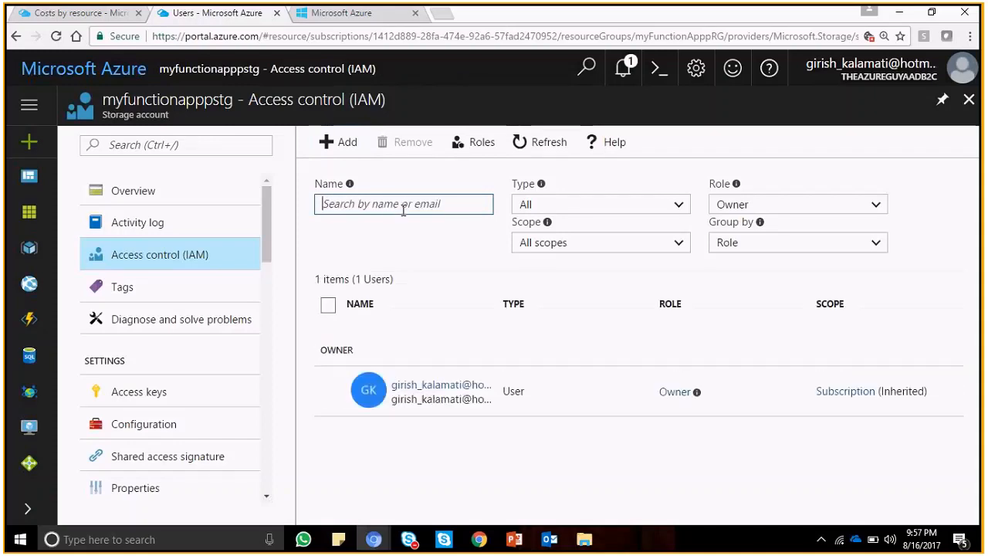
- Switch to the Costs by resource browser tab and choose the TheAzureGuyAADB2C directory for the account
click(911, 86)
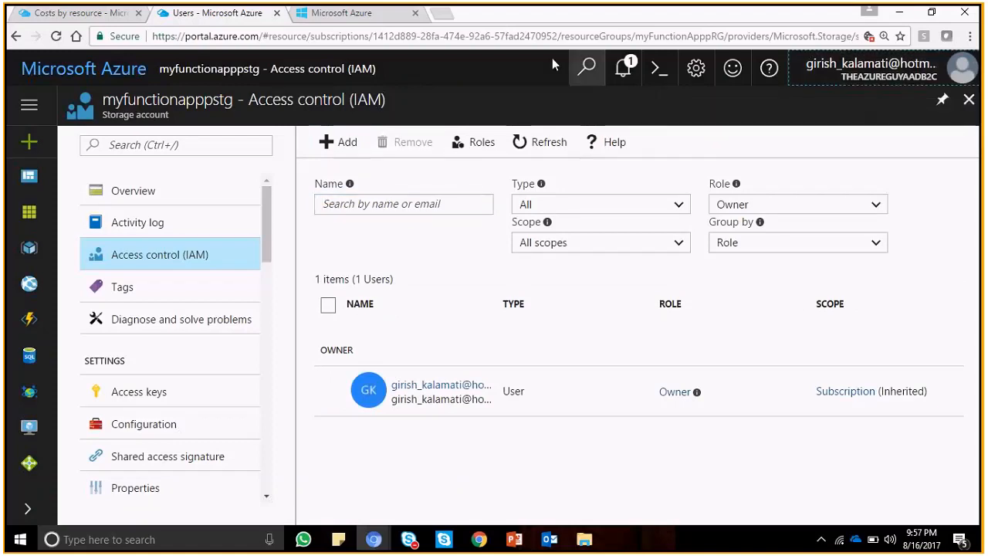
click(108, 12)
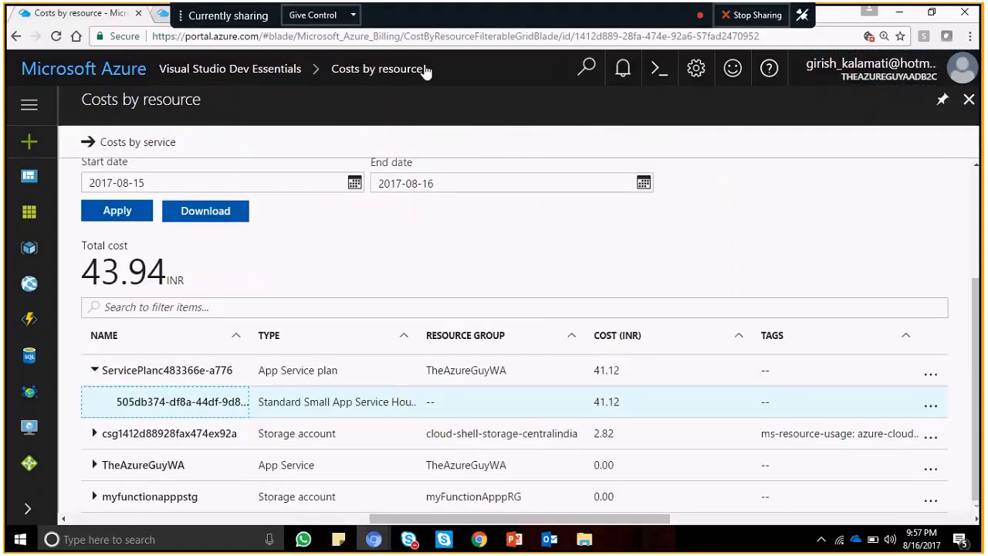
click(905, 83)
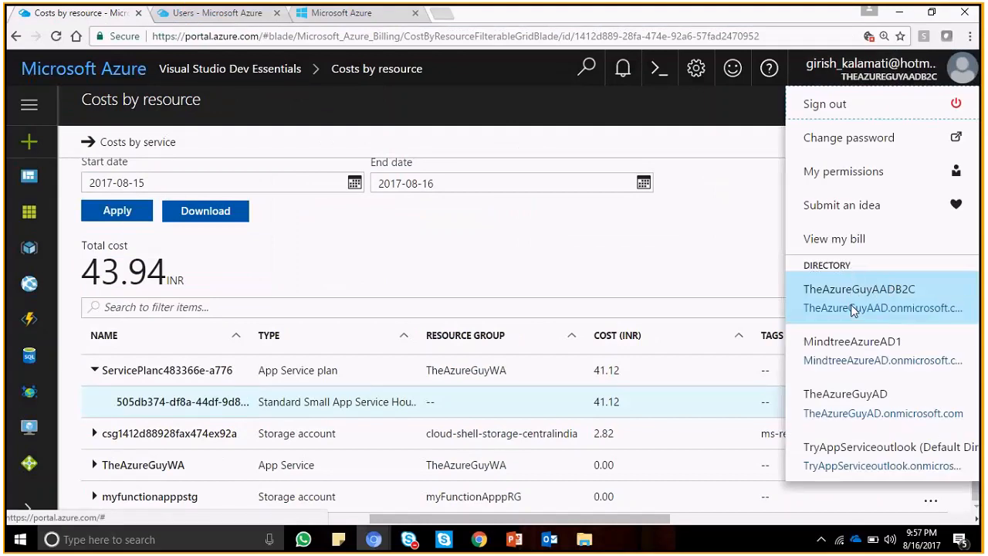
click(853, 309)
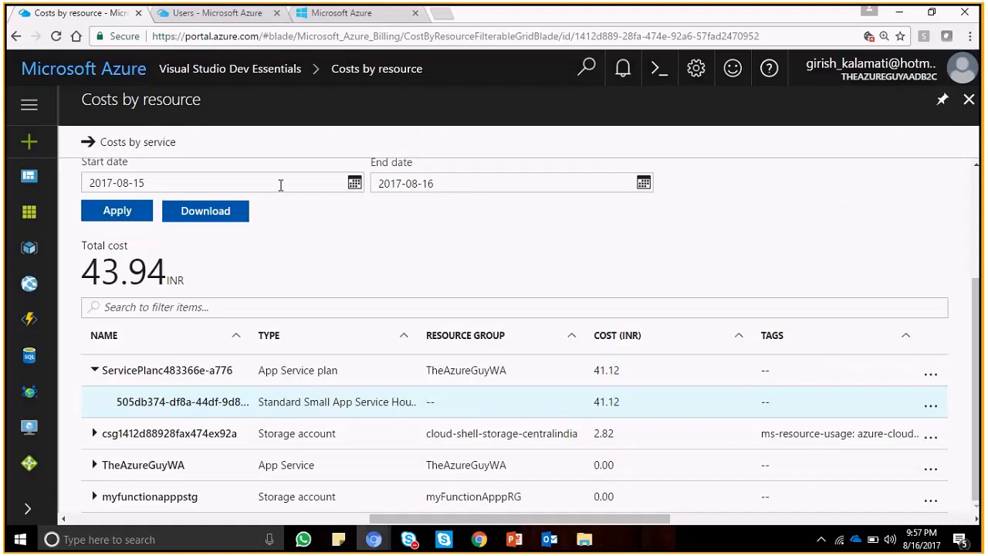
- Search all portal services for "azure ac" and open Azure Active Directory
click(25, 507)
text(a)
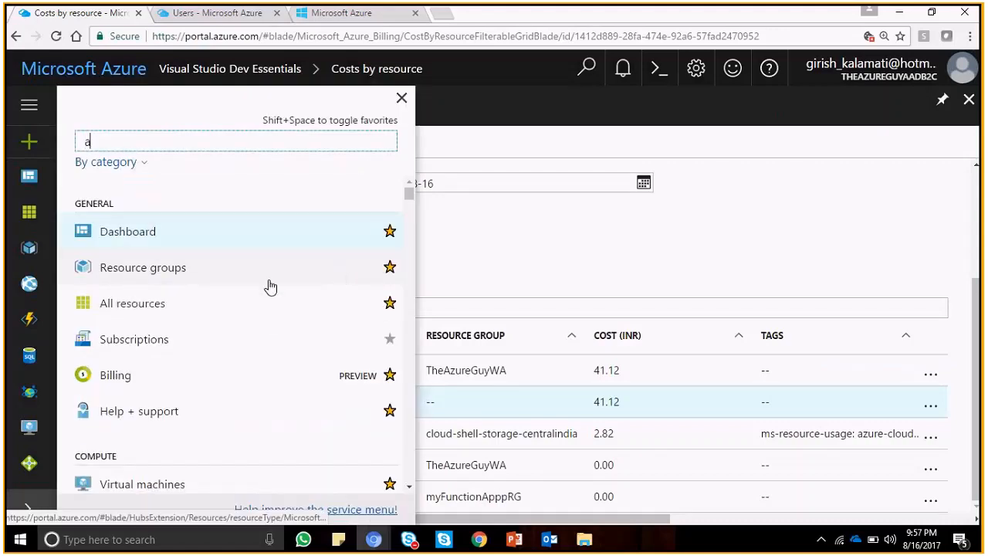
text(zure ac)
key(Escape)
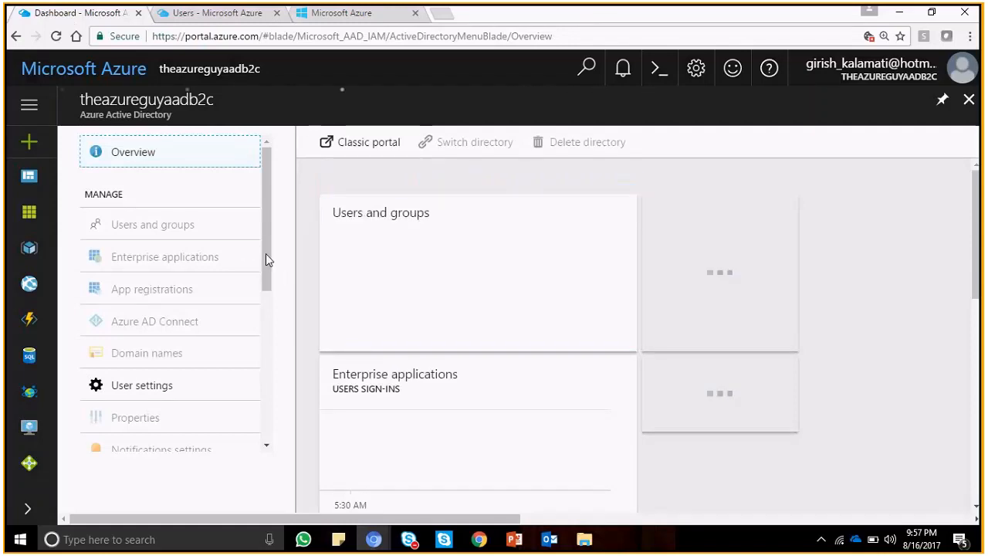
- List all users under the directory's Users and groups, and briefly open the New user form
click(435, 305)
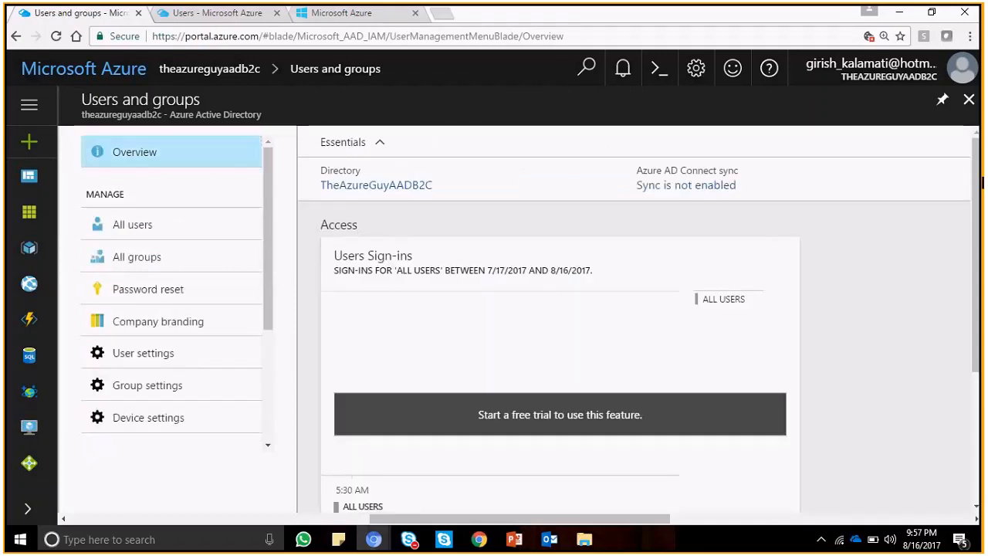
scroll(757, 371, down, 3)
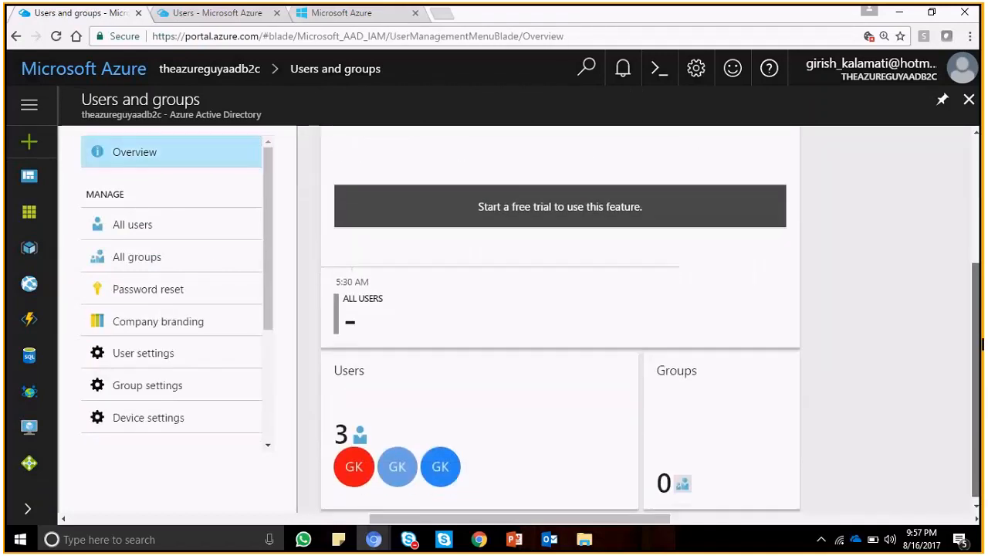
click(397, 439)
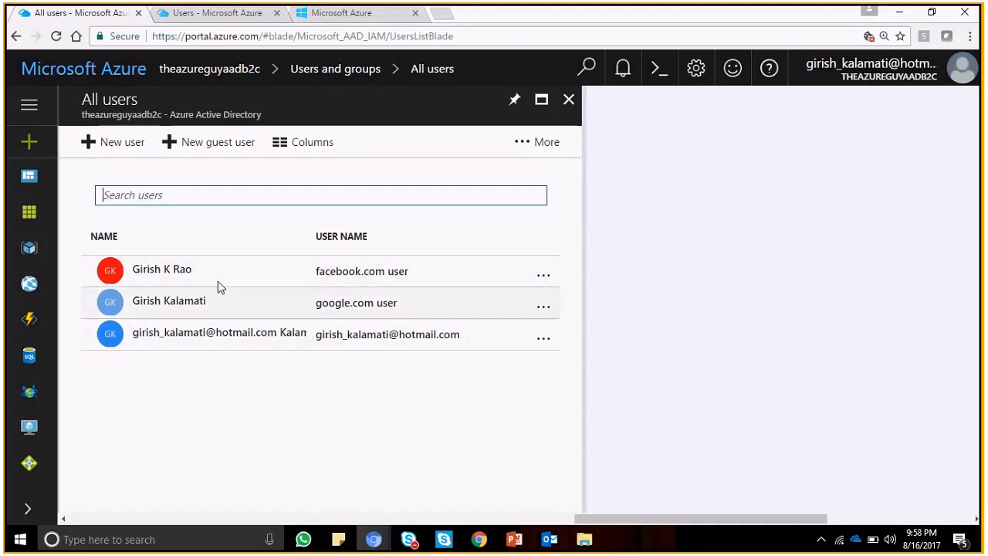
click(114, 146)
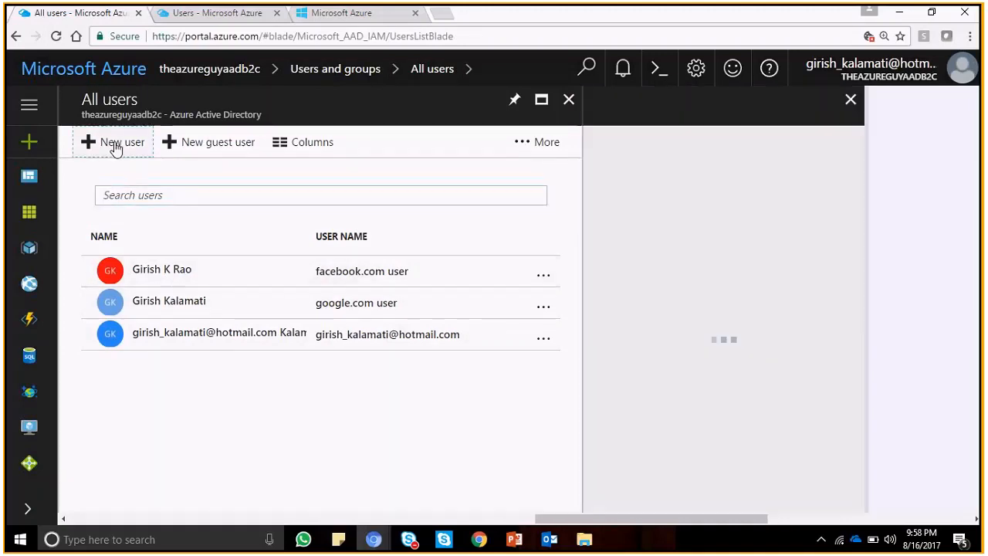
click(852, 101)
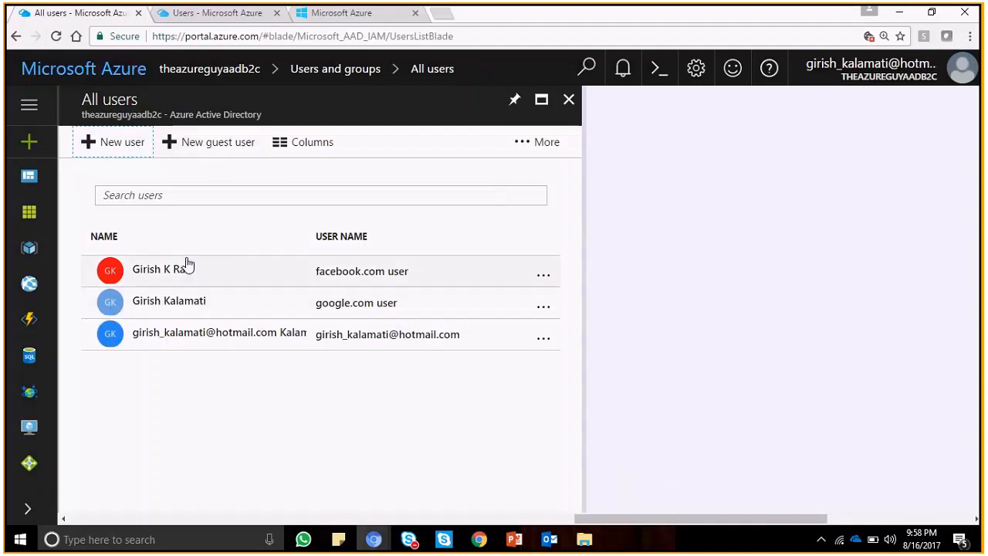
- Return to the storage account's Access control (IAM) page and look through the Role filter options
click(212, 17)
click(404, 205)
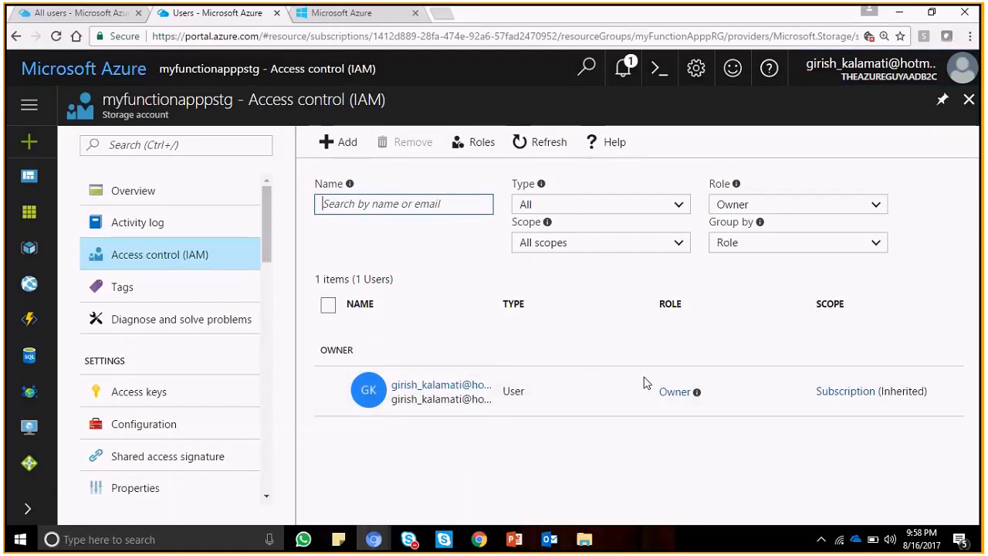
click(840, 203)
click(842, 206)
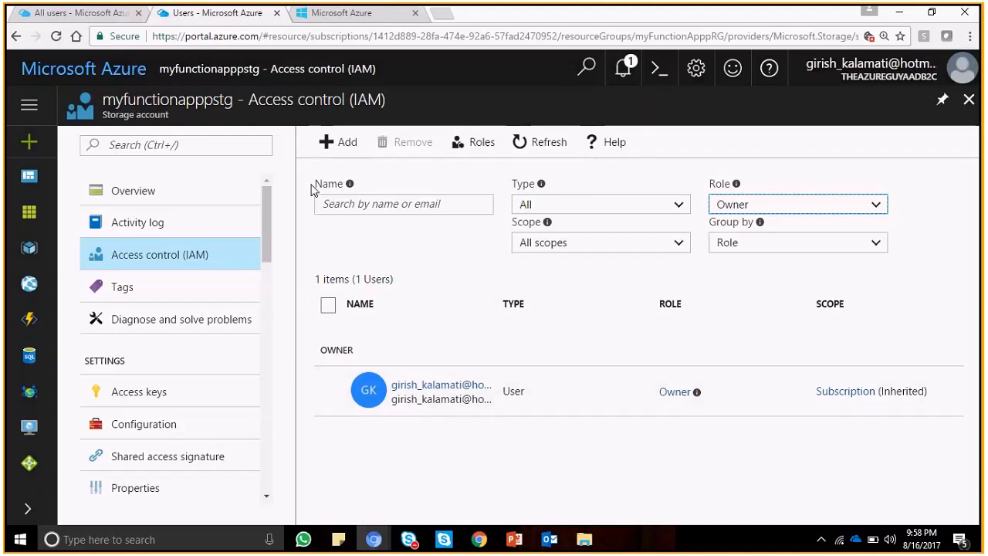
- Switch back to the PowerPoint presentation and show slide 202, "End of Part 1 Slides"
click(356, 16)
click(899, 17)
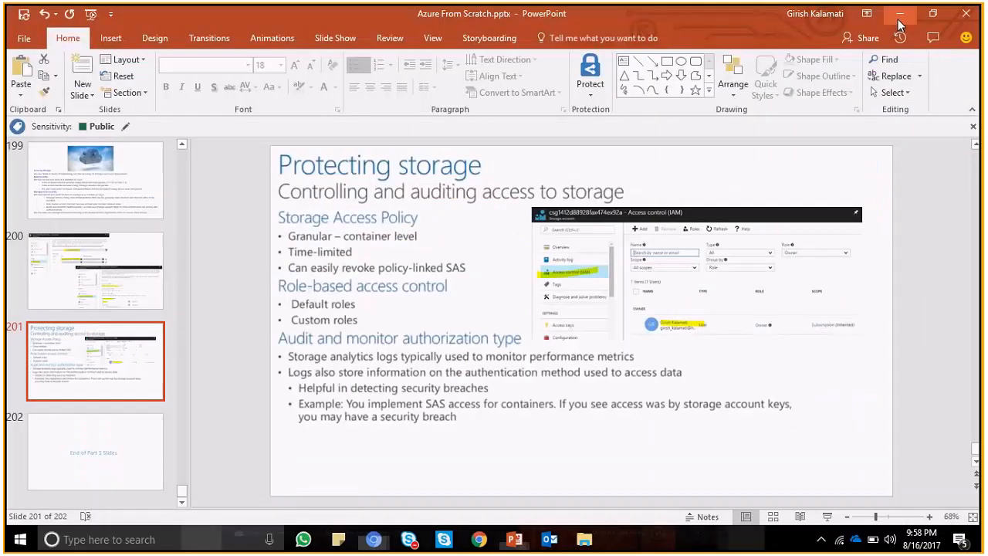
click(74, 461)
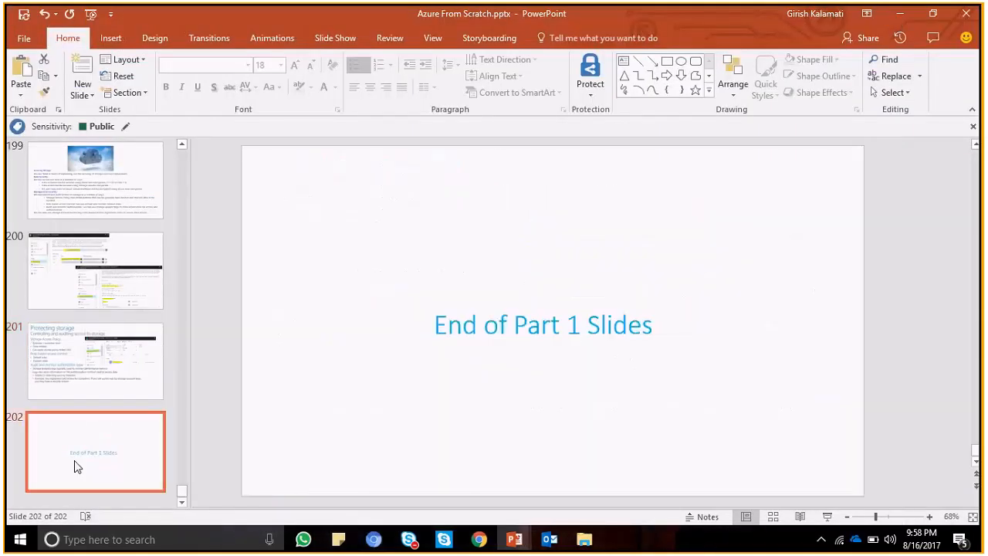